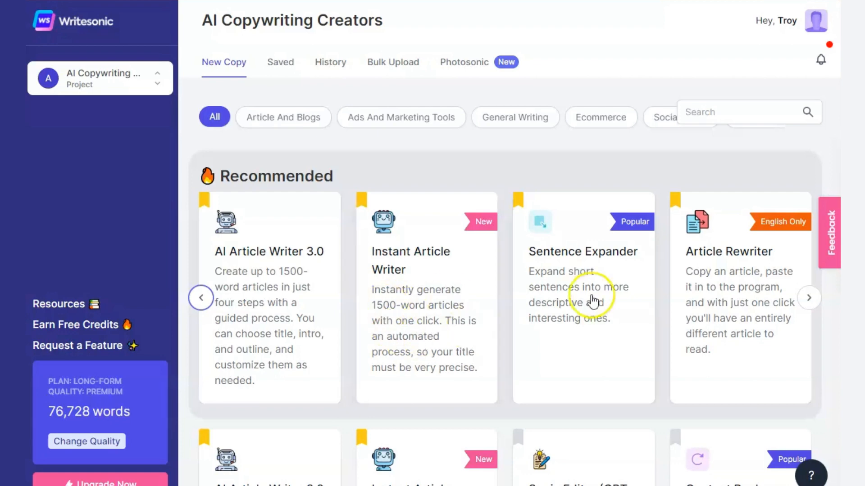
Step: Search the copywriting tools for "real" and open the real estate listing descriptions tool
{"action": "left_click", "coordinate": [717, 114]}
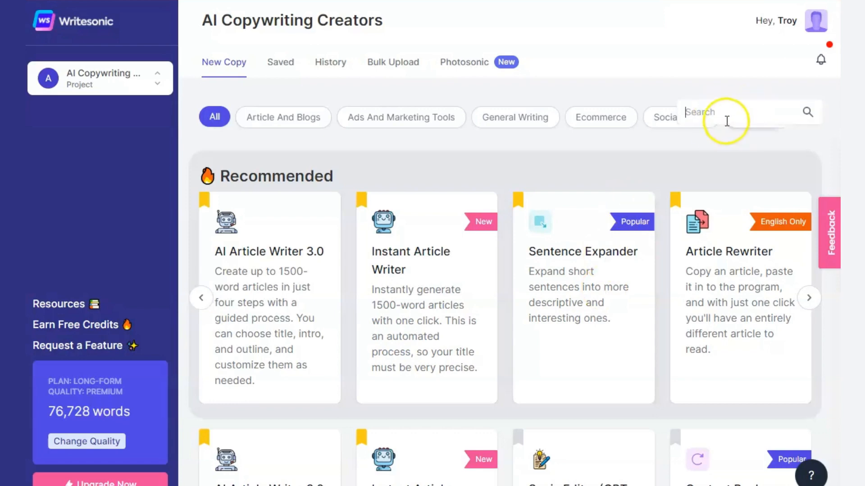
{"action": "type", "text": "real"}
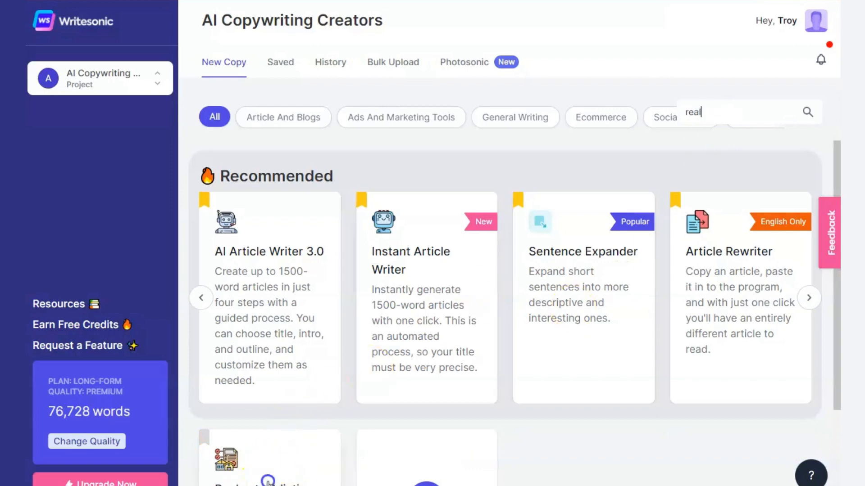
{"action": "left_click", "coordinate": [268, 481]}
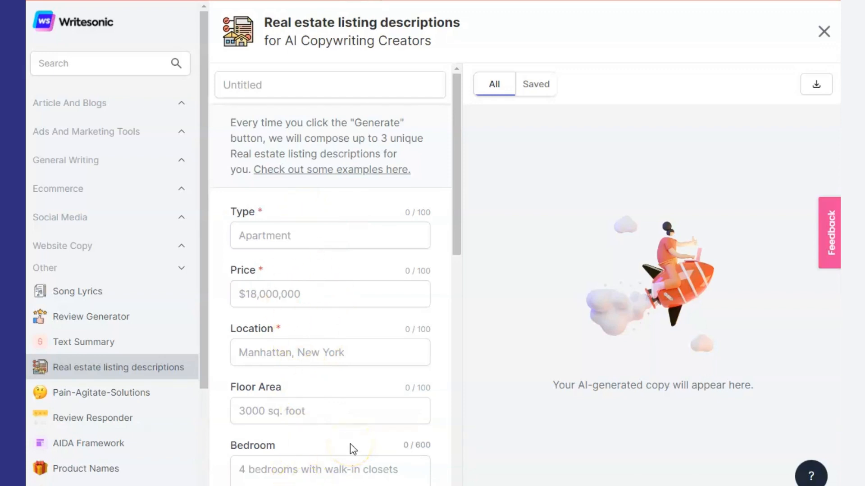
Step: Title the listing copy "Home 1 - " followed by the property's street address
{"action": "left_click", "coordinate": [355, 83]}
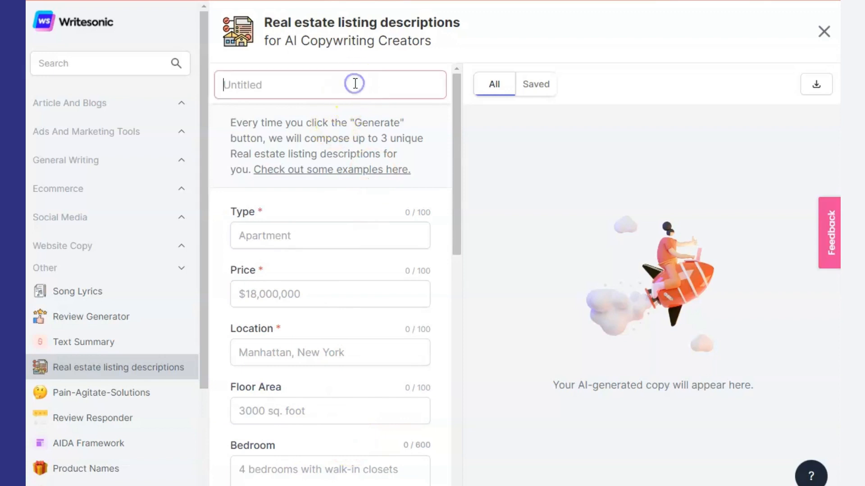
{"action": "type", "text": "Home 1"}
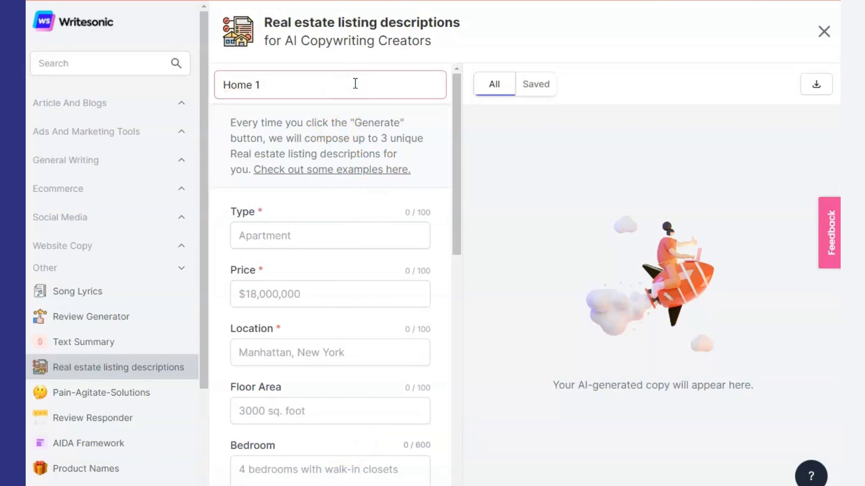
{"action": "left_click", "coordinate": [354, 120]}
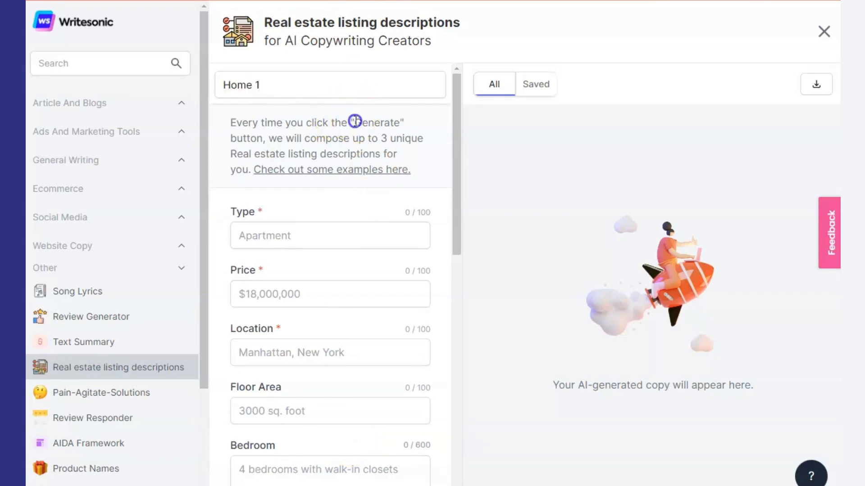
{"action": "left_click", "coordinate": [301, 86]}
{"action": "type", "text": "- "}
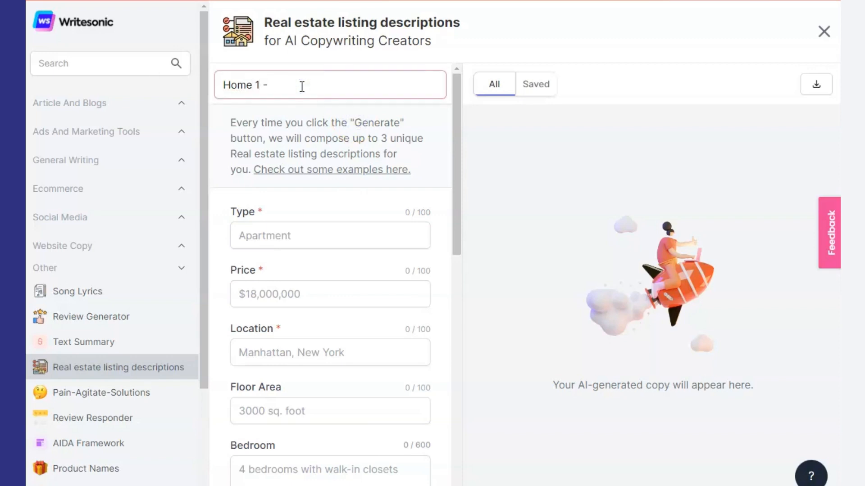
{"action": "type", "text": "123 The Street"}
{"action": "left_click", "coordinate": [316, 123]}
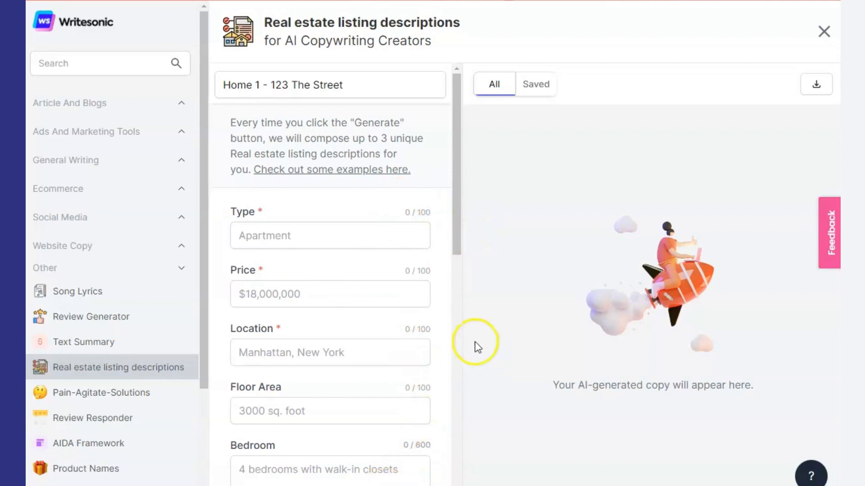
Step: Examine the listing form's remaining fields and the available Language and Quality options
{"action": "left_click_drag", "start_coordinate": [460, 231], "coordinate": [448, 455]}
{"action": "left_click", "coordinate": [415, 387]}
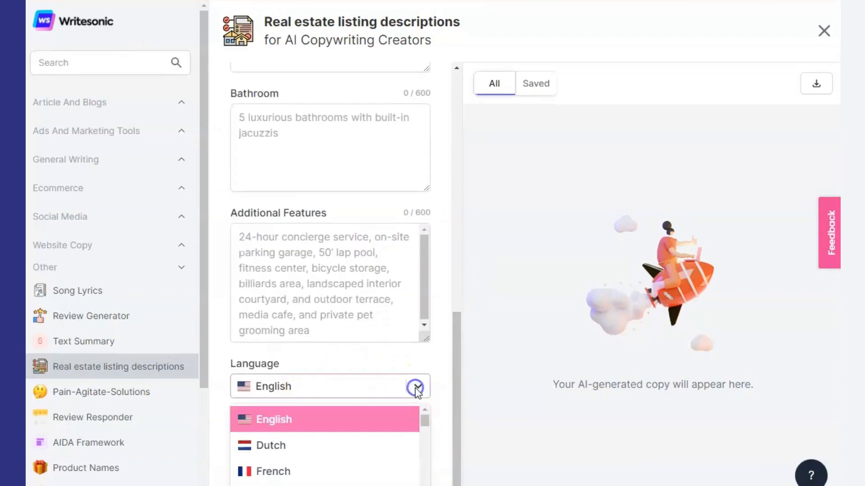
{"action": "left_click_drag", "start_coordinate": [456, 373], "coordinate": [427, 398]}
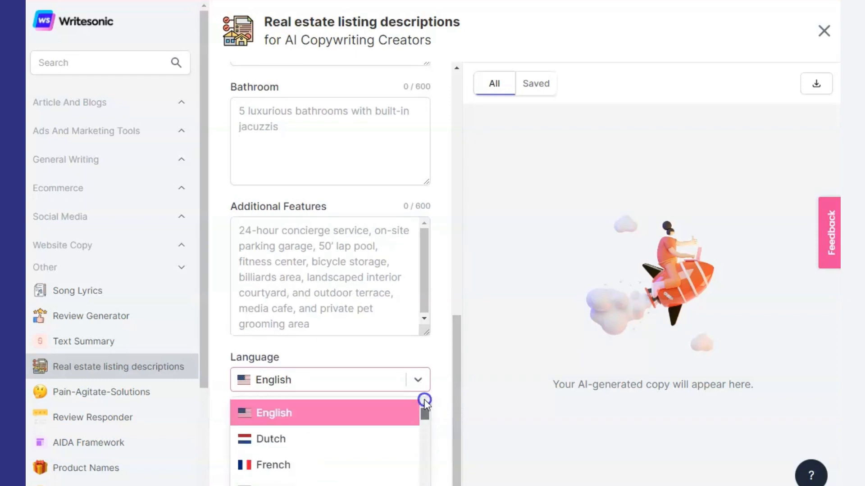
{"action": "left_click", "coordinate": [414, 383]}
{"action": "left_click", "coordinate": [417, 437]}
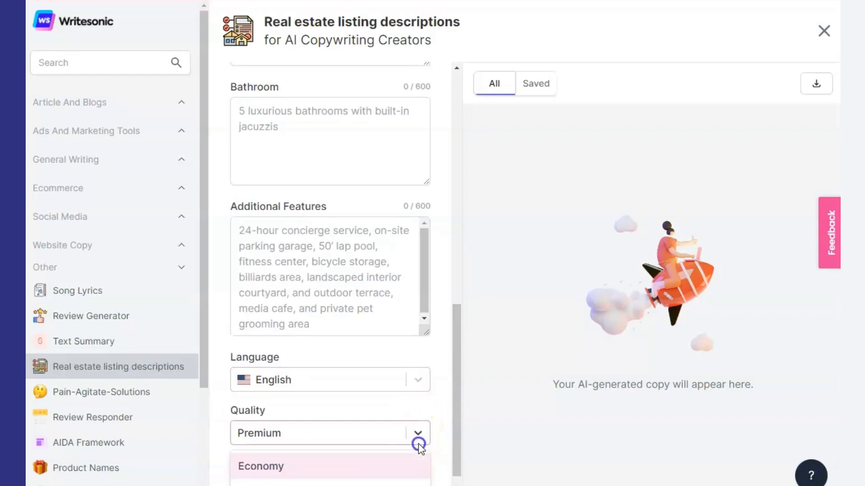
{"action": "scroll", "coordinate": [454, 373], "scroll_direction": "down", "scroll_amount": 1}
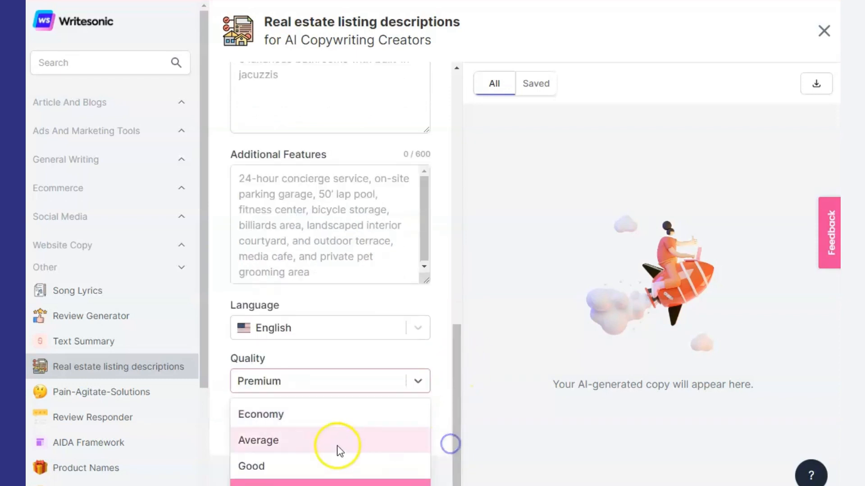
{"action": "left_click", "coordinate": [417, 381]}
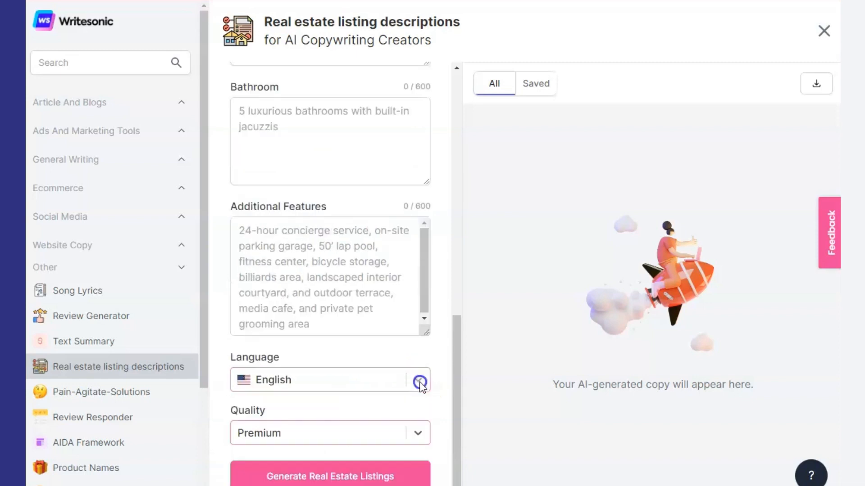
{"action": "left_click_drag", "start_coordinate": [457, 419], "coordinate": [457, 391]}
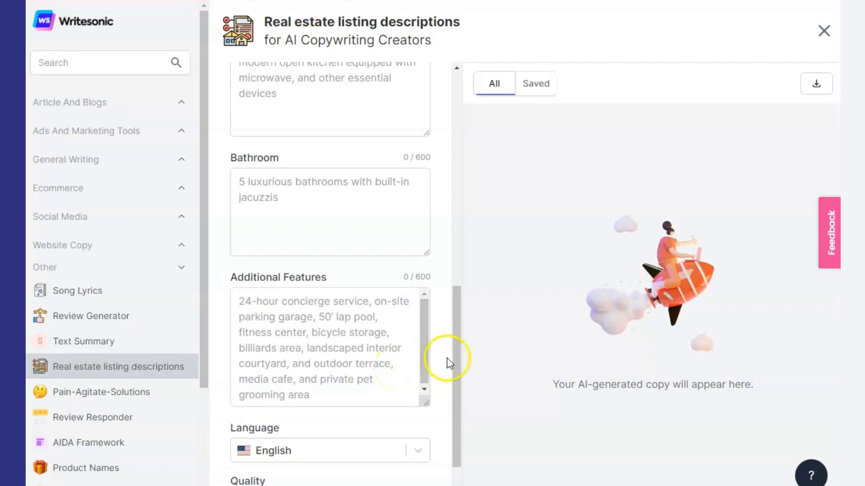
{"action": "left_click_drag", "start_coordinate": [452, 372], "coordinate": [442, 410]}
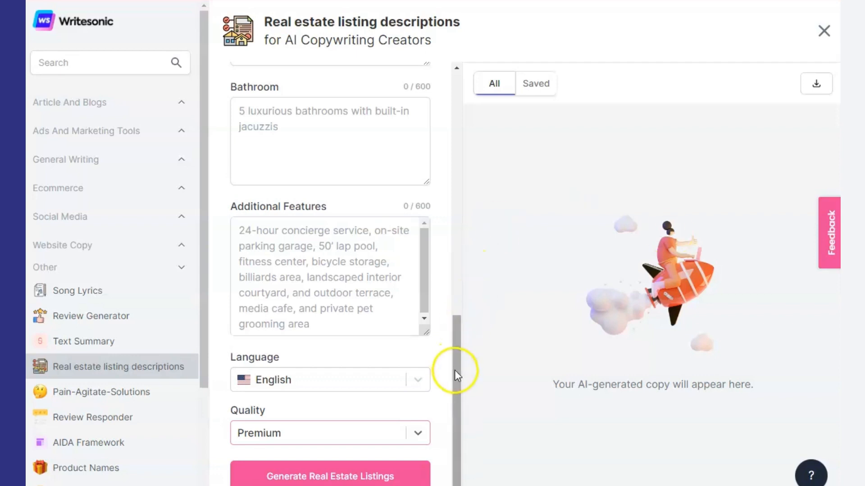
Step: Check the completed details of the apartment in Chelsea, London, and generate the real estate listings
{"action": "left_click_drag", "start_coordinate": [453, 353], "coordinate": [470, 114]}
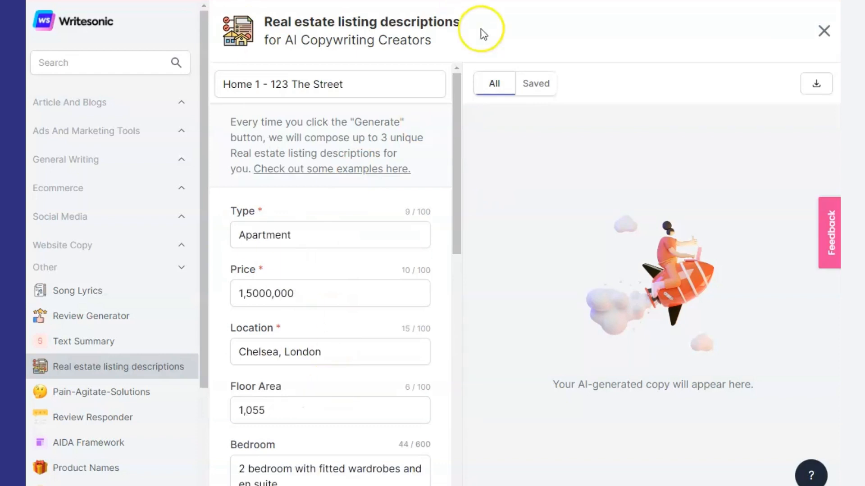
{"action": "left_click", "coordinate": [458, 135]}
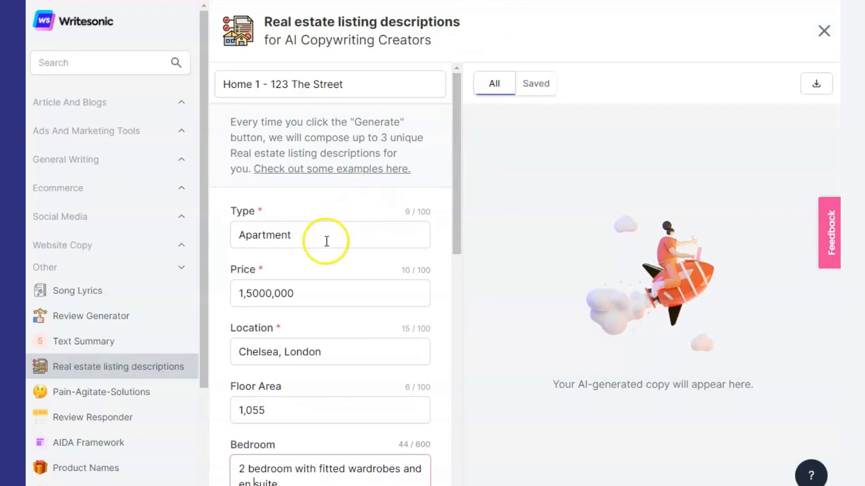
{"action": "left_click", "coordinate": [313, 233]}
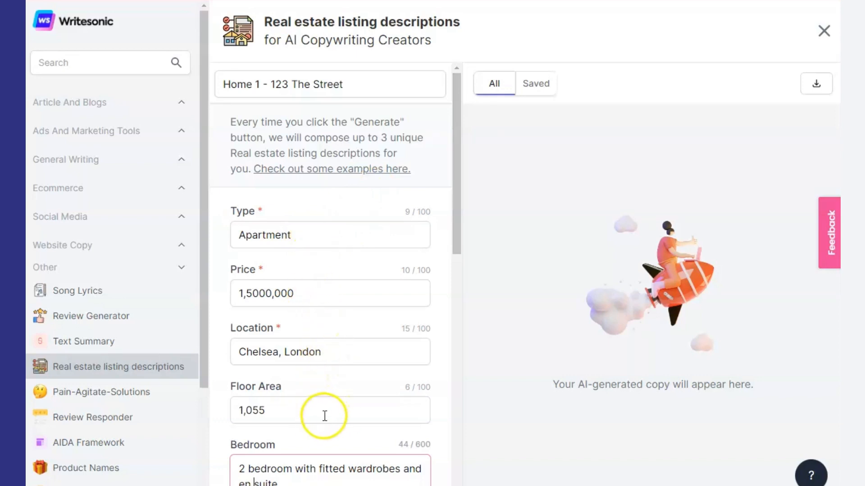
{"action": "left_click_drag", "start_coordinate": [457, 162], "coordinate": [472, 413]}
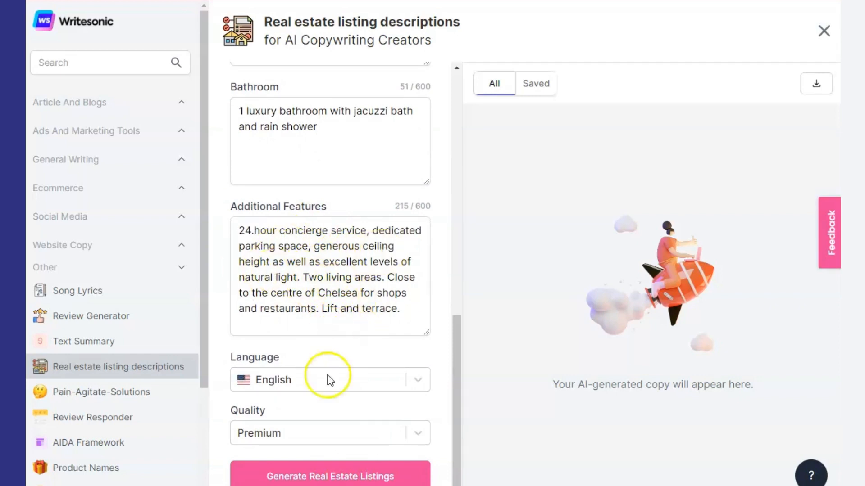
{"action": "left_click", "coordinate": [356, 480]}
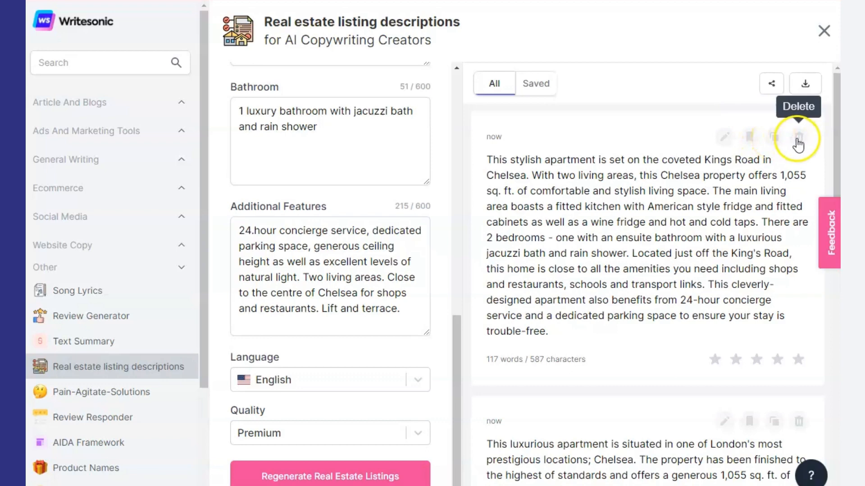
Step: Examine the generated listing descriptions from first to last, including the star rating option of the first one
{"action": "left_click", "coordinate": [715, 359]}
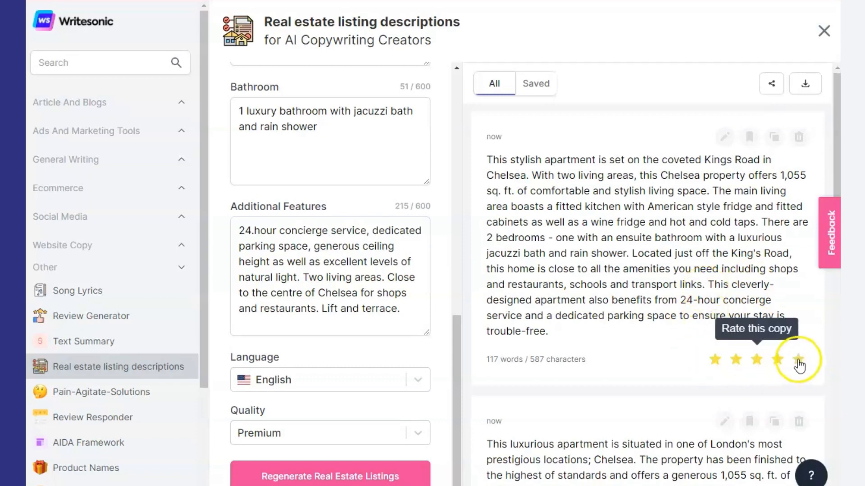
{"action": "left_click", "coordinate": [716, 361]}
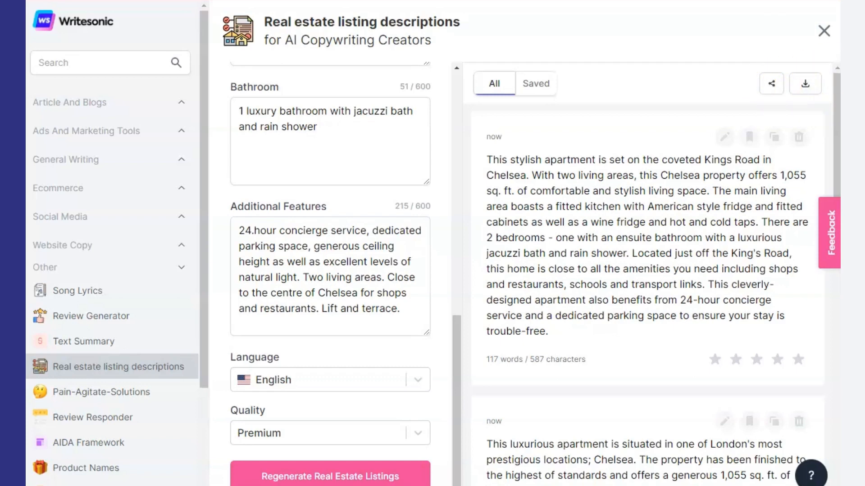
{"action": "scroll", "coordinate": [829, 133], "scroll_direction": "down", "scroll_amount": 4}
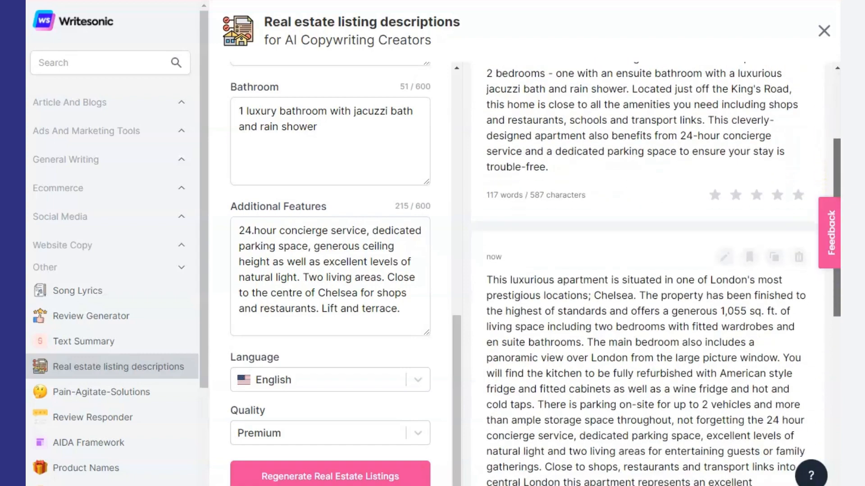
{"action": "scroll", "coordinate": [648, 271], "scroll_direction": "down", "scroll_amount": 3}
{"action": "scroll", "coordinate": [649, 270], "scroll_direction": "down", "scroll_amount": 8}
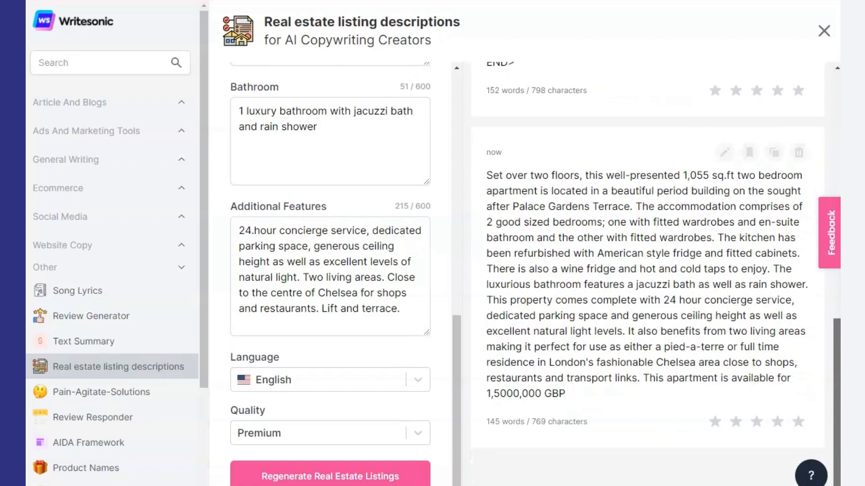
{"action": "scroll", "coordinate": [655, 274], "scroll_direction": "up", "scroll_amount": 15}
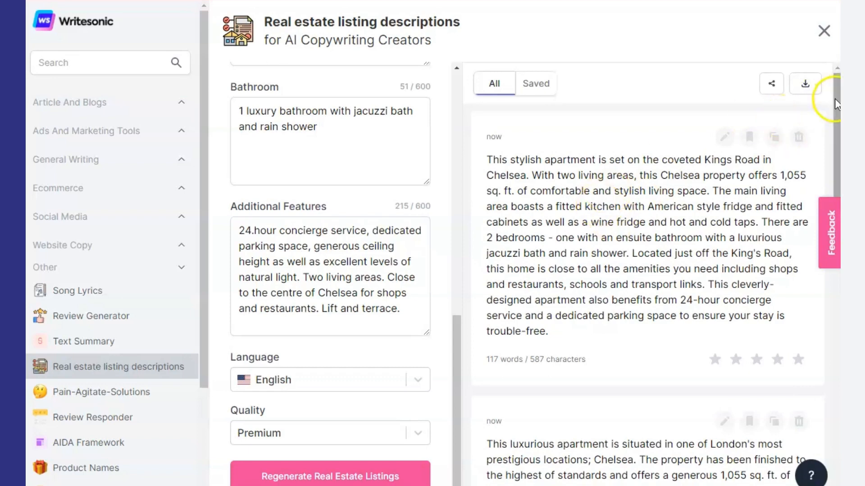
Step: Highlight the opening phrase "Set over two floors," in the last generated listing description
{"action": "scroll", "coordinate": [834, 150], "scroll_direction": "down", "scroll_amount": 8}
{"action": "scroll", "coordinate": [655, 274], "scroll_direction": "down", "scroll_amount": 5}
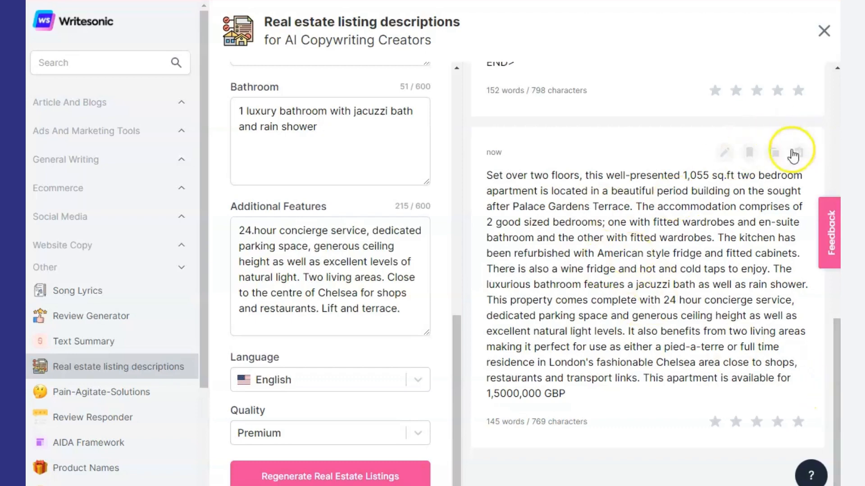
{"action": "left_click", "coordinate": [773, 160]}
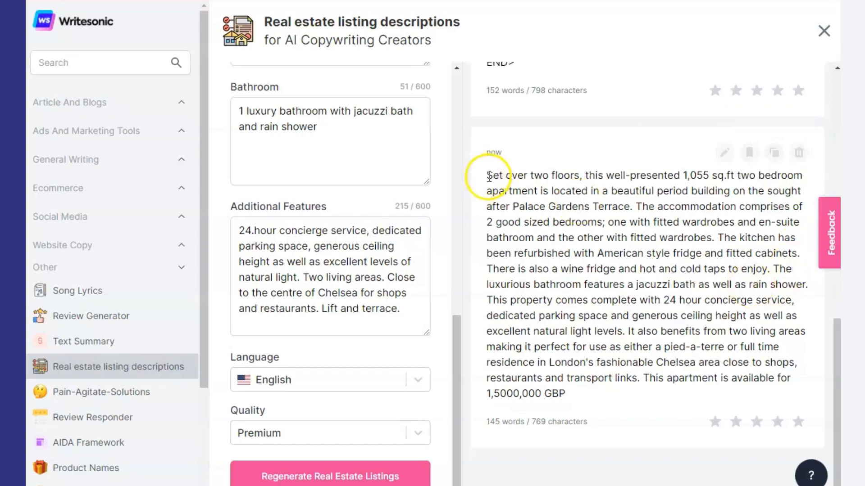
{"action": "left_click_drag", "start_coordinate": [487, 175], "coordinate": [583, 177]}
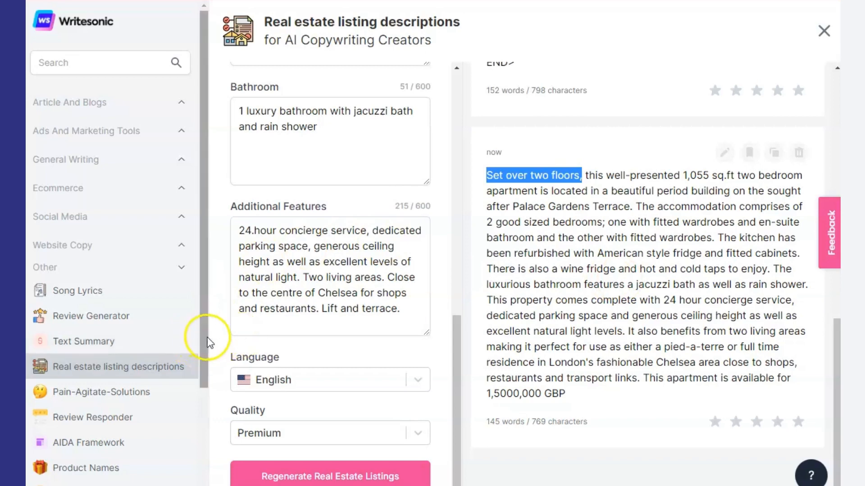
Step: Browse the other writing tools listed in the Other category
{"action": "left_click_drag", "start_coordinate": [204, 343], "coordinate": [216, 415]}
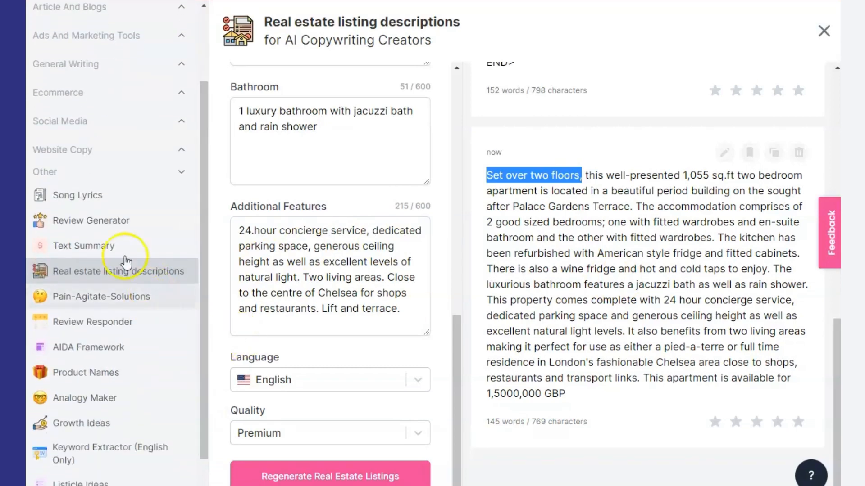